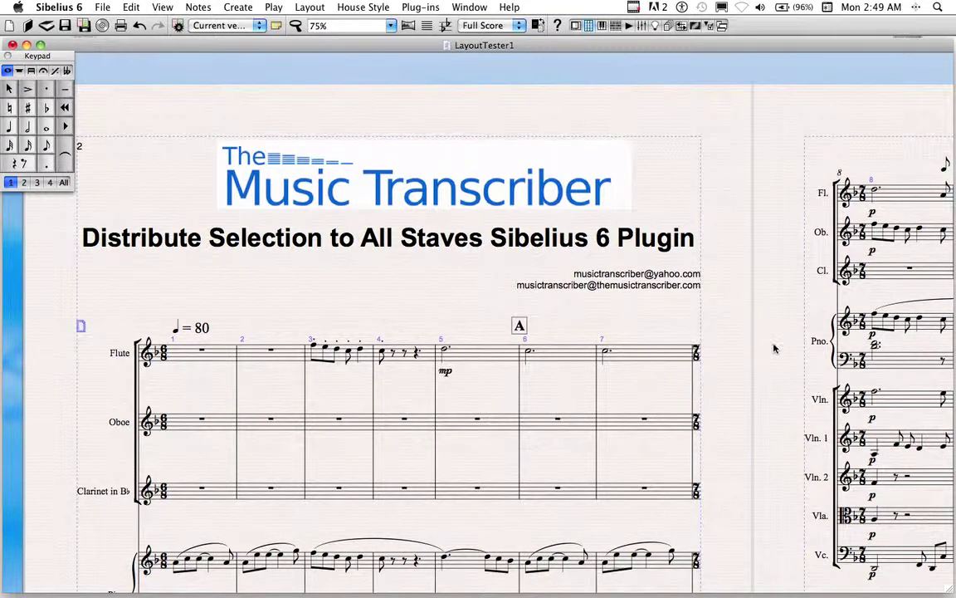
Step: Select bars 3 and 4 of the flute staff and open the Distribute Selection To All Staves plug-in
{"action": "left_click_drag", "start_coordinate": [772, 342], "coordinate": [745, 160]}
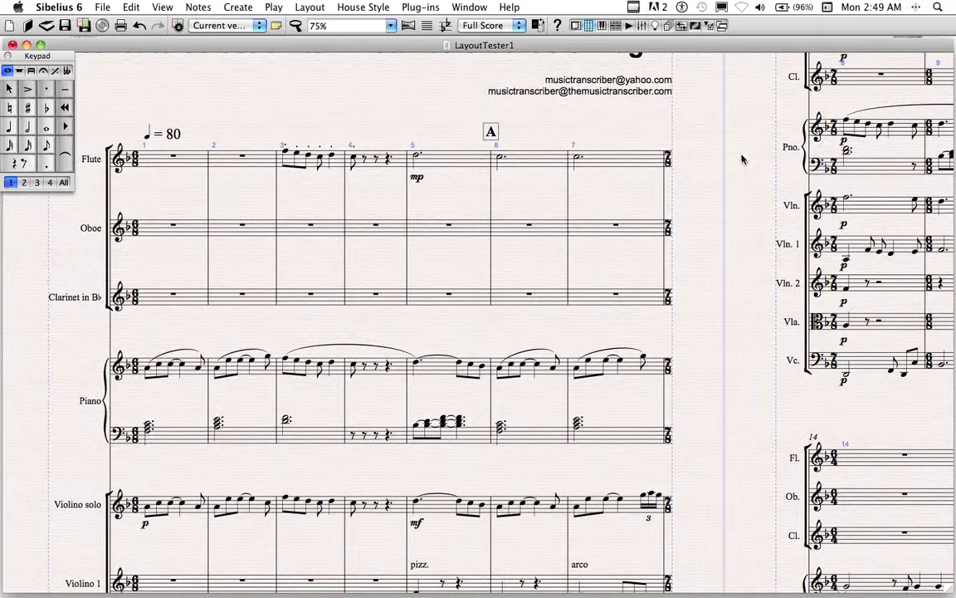
{"action": "left_click_drag", "start_coordinate": [743, 159], "coordinate": [737, 143]}
{"action": "scroll", "coordinate": [385, 169], "scroll_direction": "down", "scroll_amount": 2}
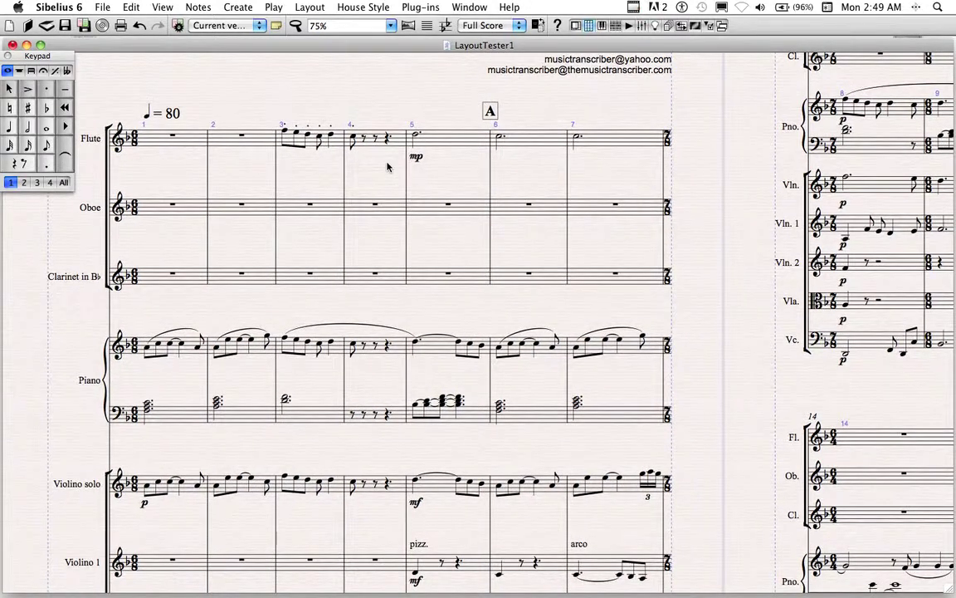
{"action": "left_click", "coordinate": [335, 143]}
{"action": "left_click", "coordinate": [370, 147], "text": "shift"}
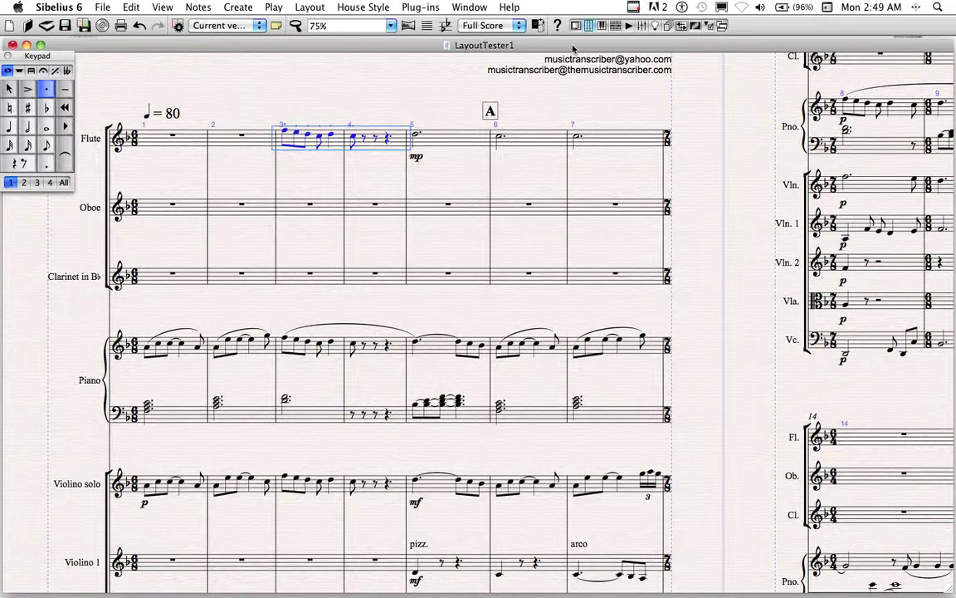
{"action": "left_click", "coordinate": [420, 6]}
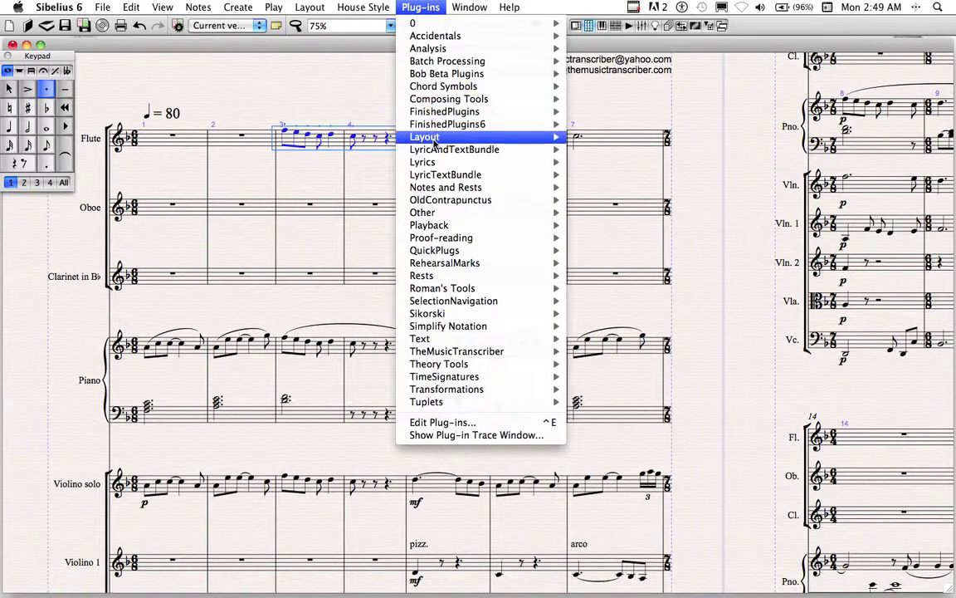
{"action": "mouse_move", "coordinate": [432, 110]}
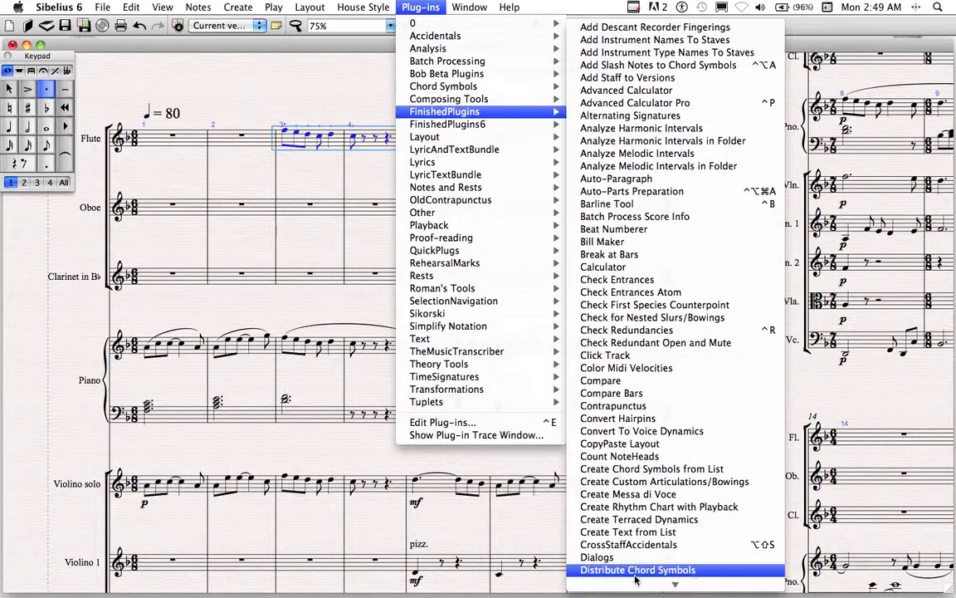
{"action": "scroll", "coordinate": [648, 556], "scroll_direction": "down", "scroll_amount": 3}
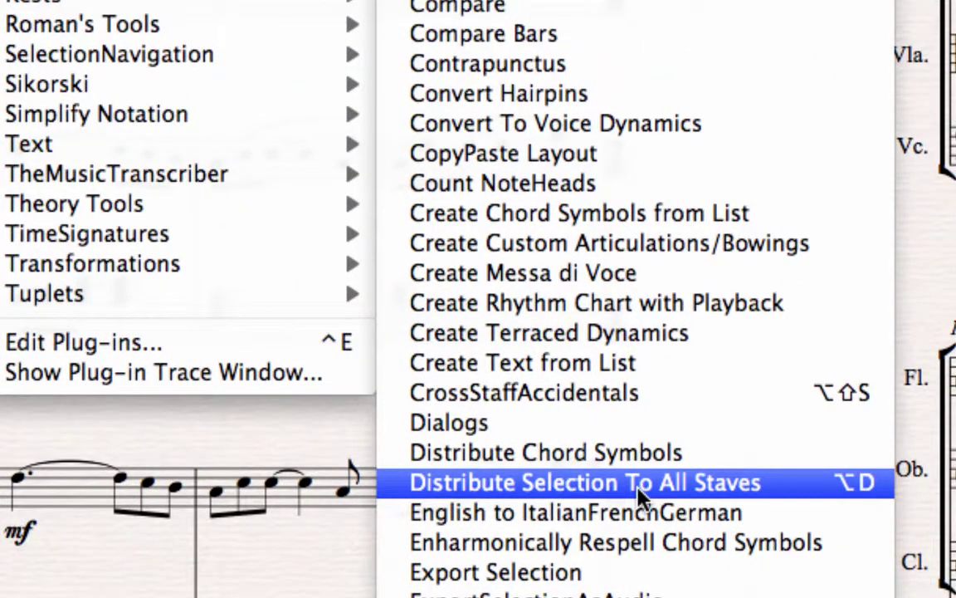
{"action": "left_click", "coordinate": [641, 494]}
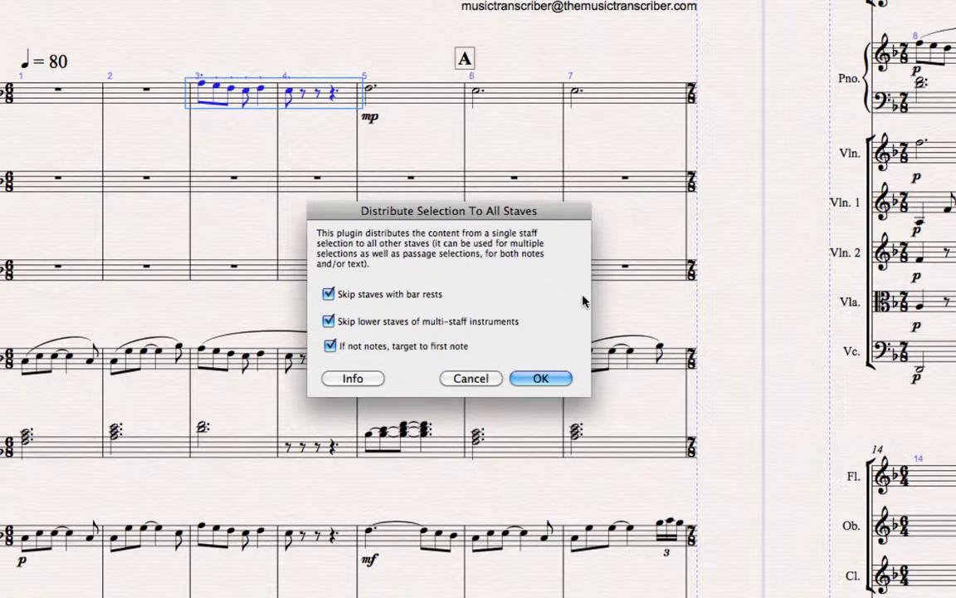
Step: Turn off all three plug-in options, distribute the flute passage, and check the copies on every staff down to the cello
{"action": "left_click", "coordinate": [411, 295]}
{"action": "left_click", "coordinate": [400, 321]}
{"action": "left_click", "coordinate": [423, 357]}
{"action": "left_click", "coordinate": [541, 378]}
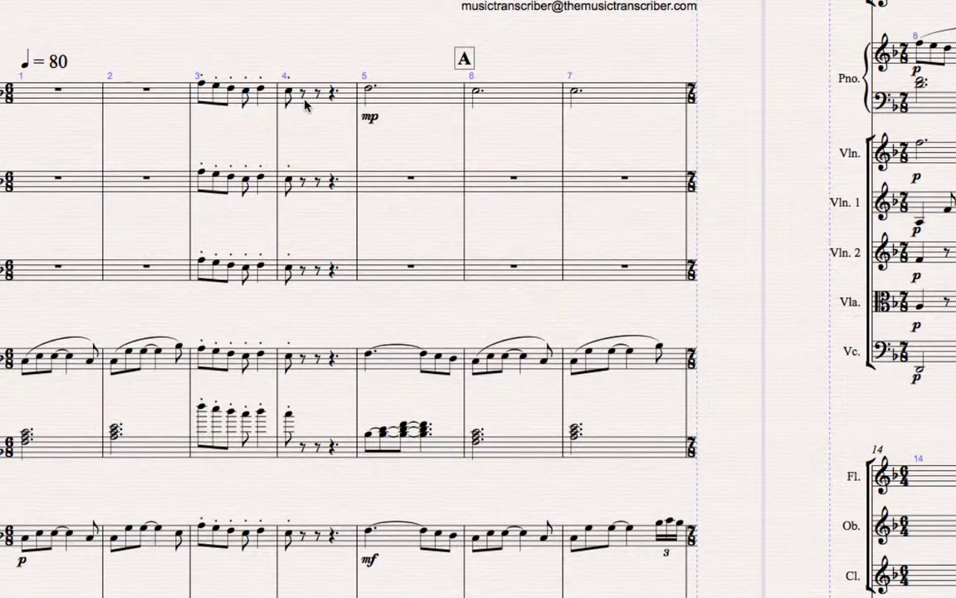
{"action": "scroll", "coordinate": [291, 104], "scroll_direction": "down", "scroll_amount": 3}
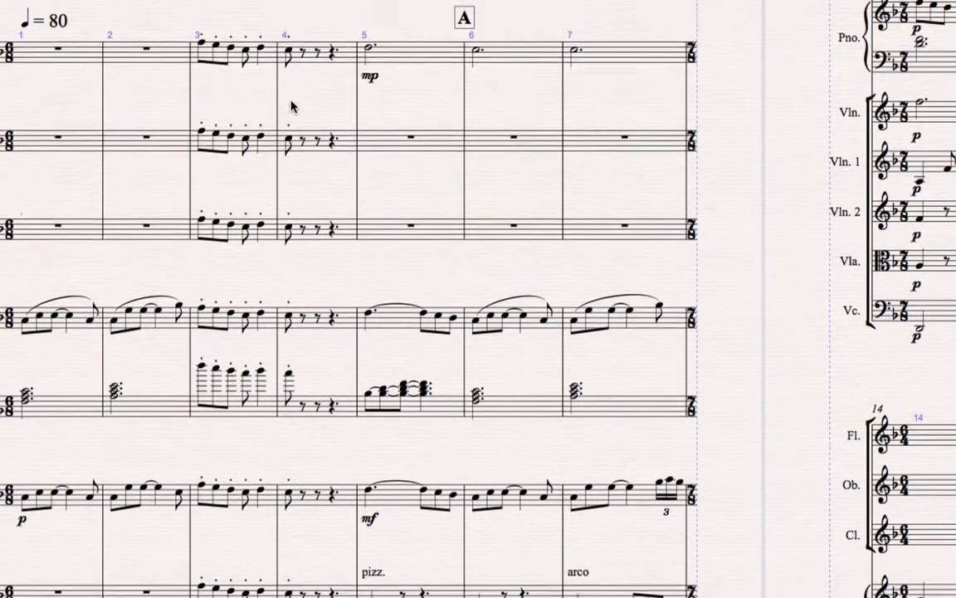
{"action": "scroll", "coordinate": [290, 104], "scroll_direction": "down", "scroll_amount": 3}
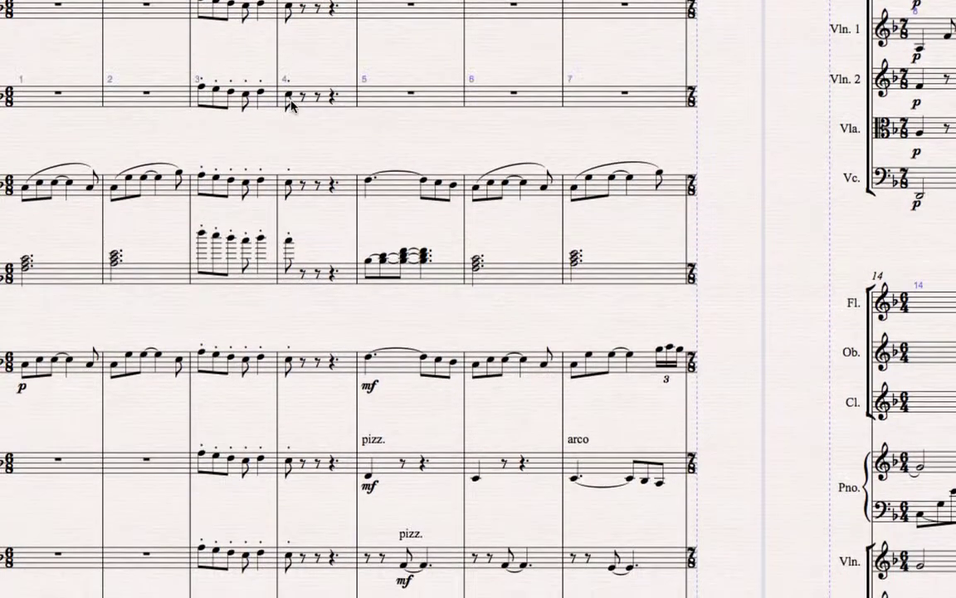
{"action": "scroll", "coordinate": [290, 103], "scroll_direction": "down", "scroll_amount": 8}
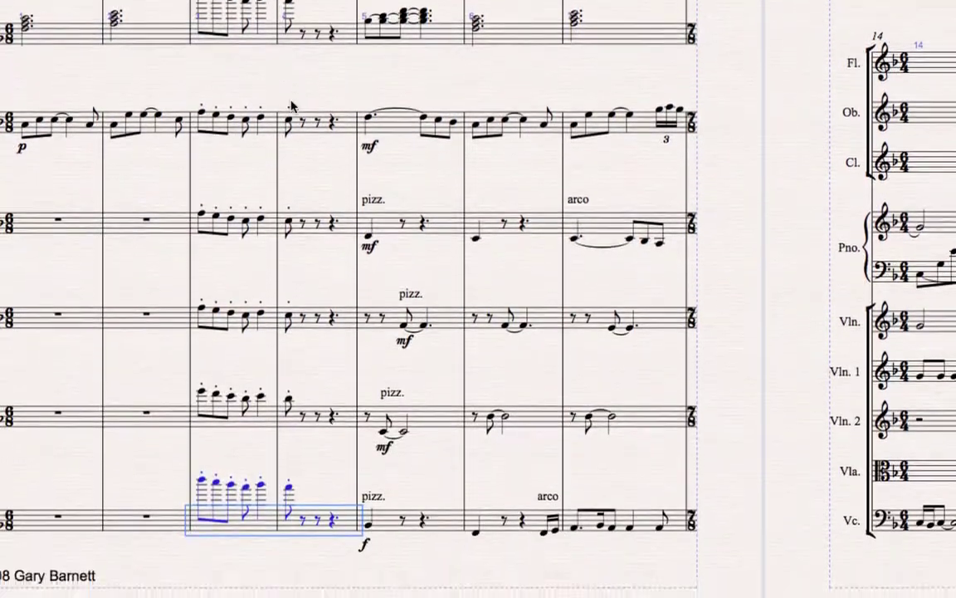
{"action": "scroll", "coordinate": [354, 148], "scroll_direction": "up", "scroll_amount": 12}
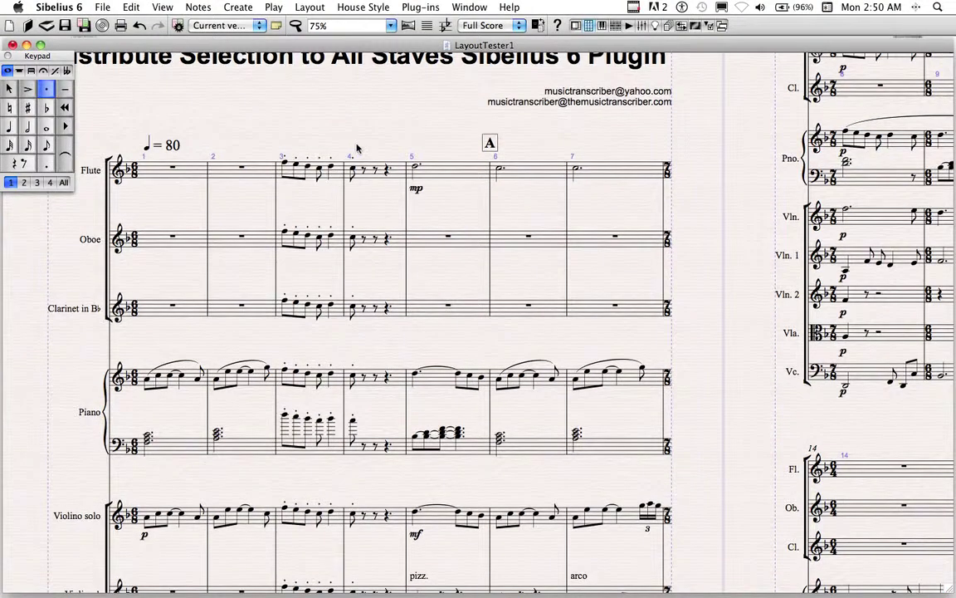
Step: Add a p dynamic to the flute in bar 12 and paste it into that bar on the oboe through cello staves
{"action": "scroll", "coordinate": [746, 166], "scroll_direction": "right", "scroll_amount": 10}
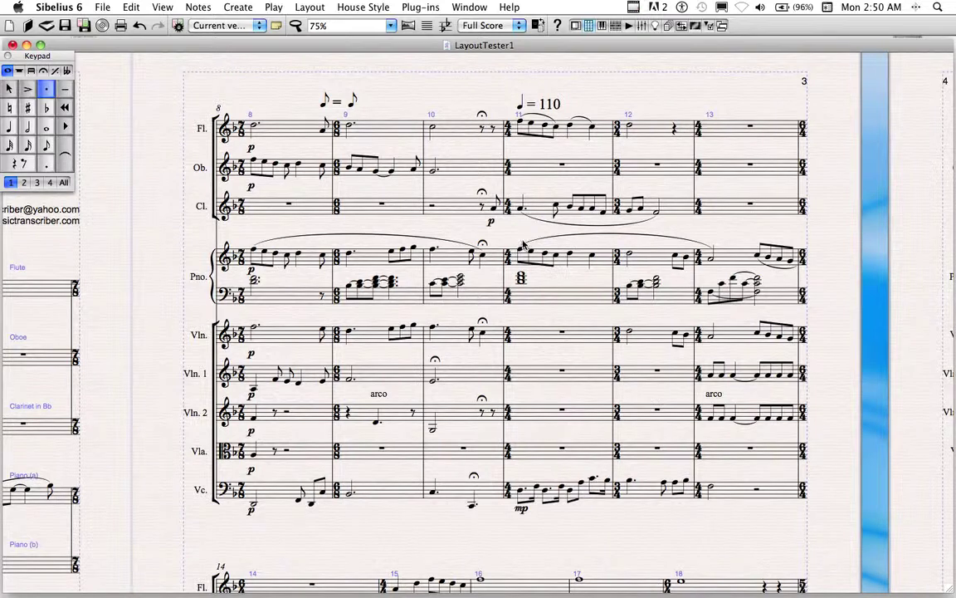
{"action": "scroll", "coordinate": [469, 486], "scroll_direction": "down", "scroll_amount": 8}
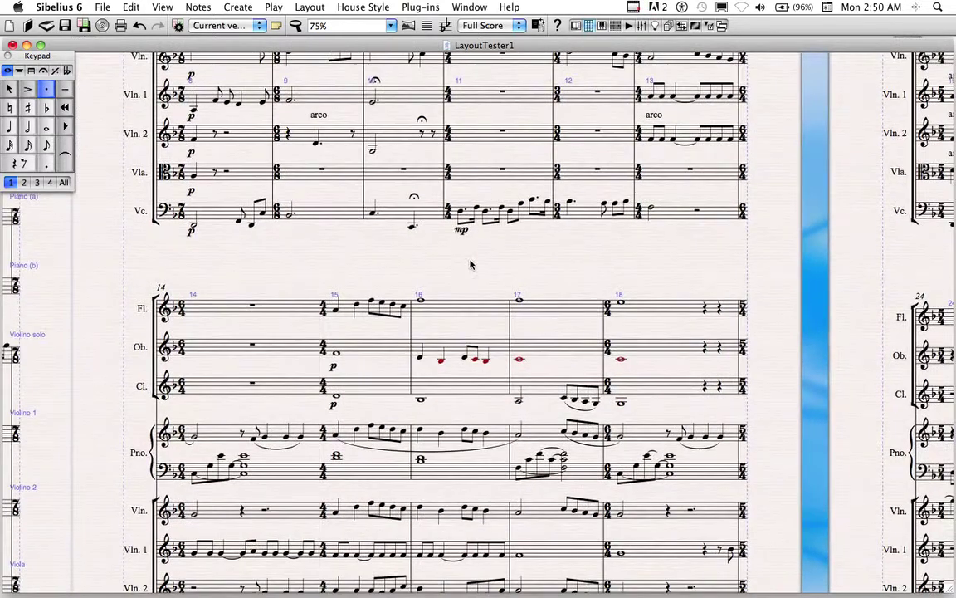
{"action": "scroll", "coordinate": [577, 280], "scroll_direction": "right", "scroll_amount": 9}
{"action": "scroll", "coordinate": [431, 220], "scroll_direction": "up", "scroll_amount": 7}
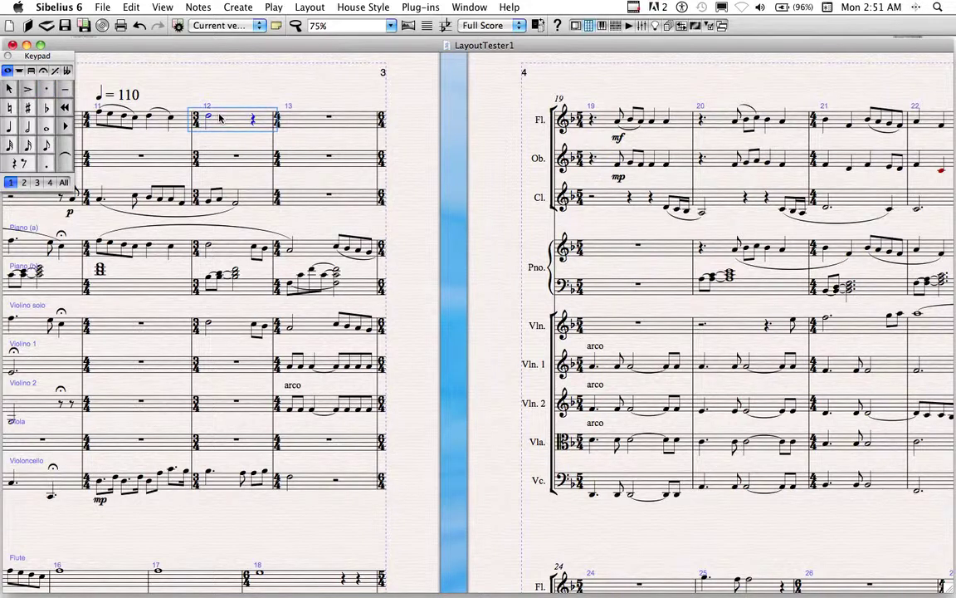
{"action": "scroll", "coordinate": [220, 119], "scroll_direction": "left", "scroll_amount": 7}
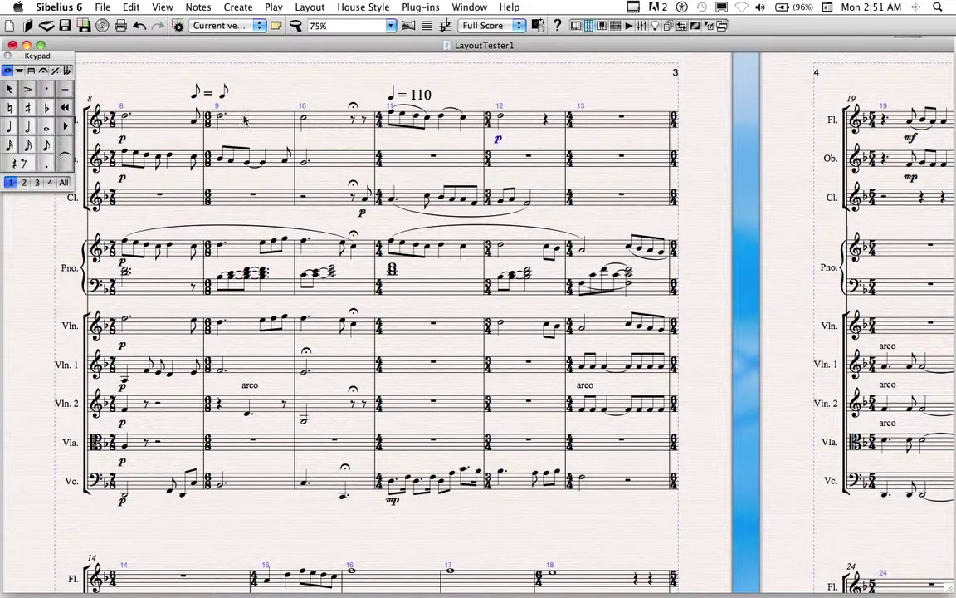
{"action": "left_click", "coordinate": [503, 138]}
{"action": "left_click", "coordinate": [515, 161]}
{"action": "left_click", "coordinate": [522, 482], "text": "shift"}
{"action": "key", "text": "super+v"}
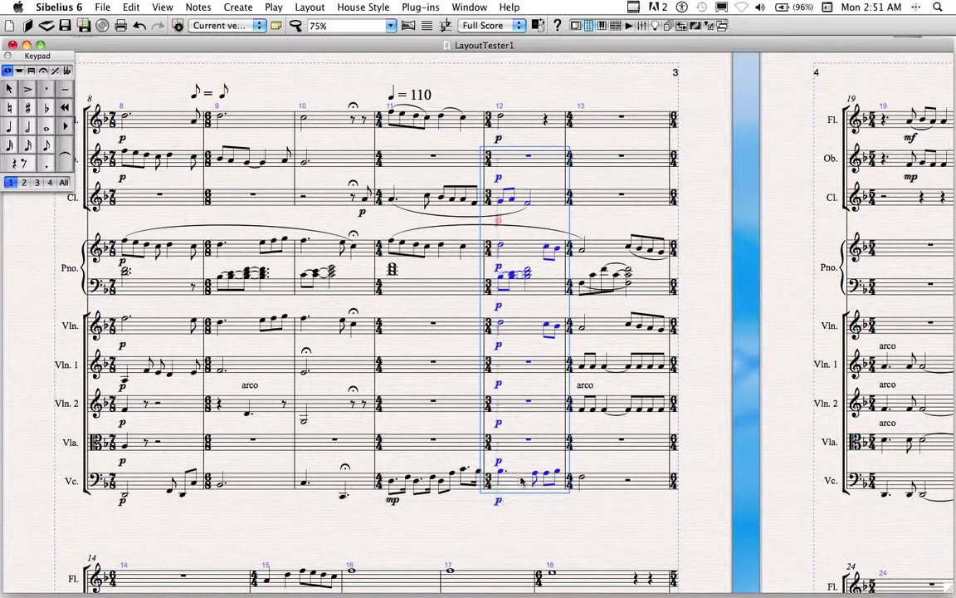
{"action": "key", "text": "Escape"}
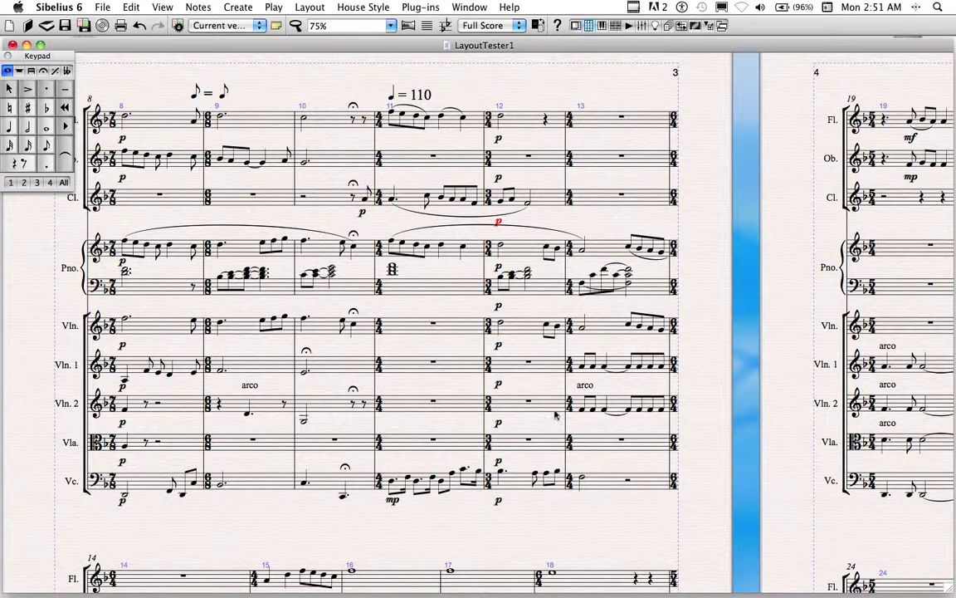
Step: Try a multiple selection of bar 12 on the clarinet, upper piano, solo violin and Violin 1 staves
{"action": "left_click", "coordinate": [513, 402]}
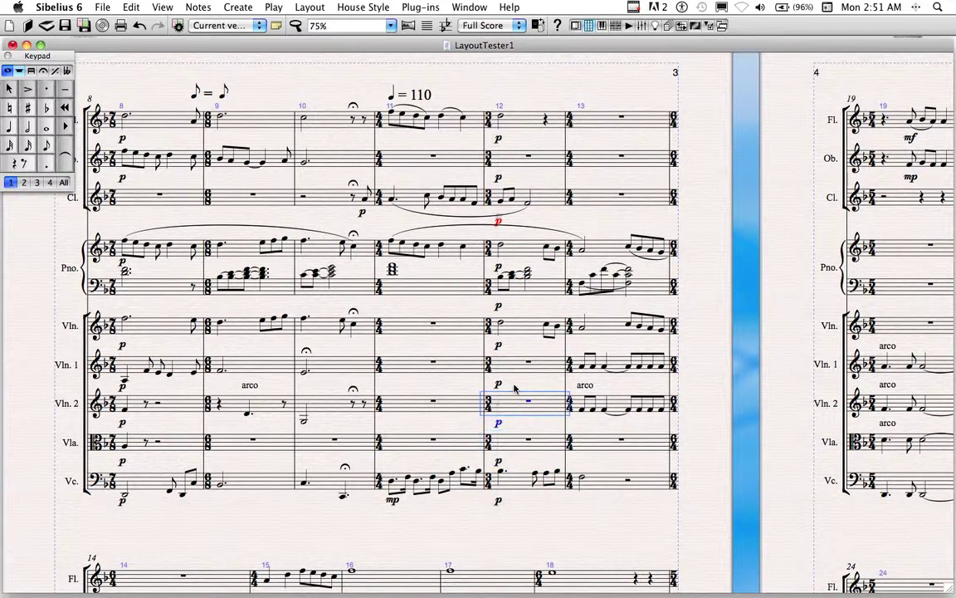
{"action": "left_click", "coordinate": [538, 197]}
{"action": "left_click", "coordinate": [540, 247], "text": "shift"}
{"action": "left_click", "coordinate": [531, 323], "text": "super"}
{"action": "left_click", "coordinate": [528, 366], "text": "super"}
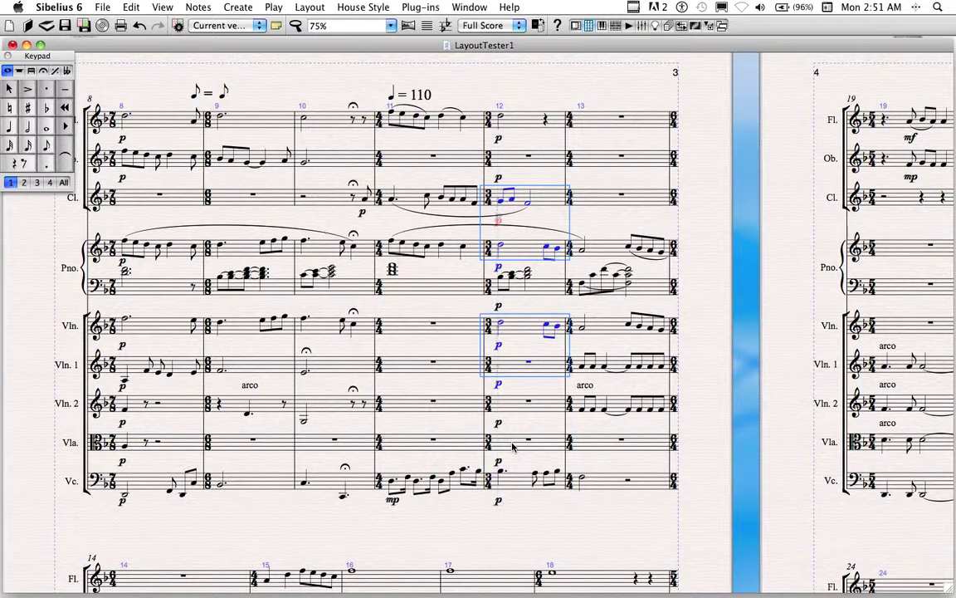
{"action": "left_click", "coordinate": [461, 402], "text": "super"}
{"action": "key", "text": "Escape"}
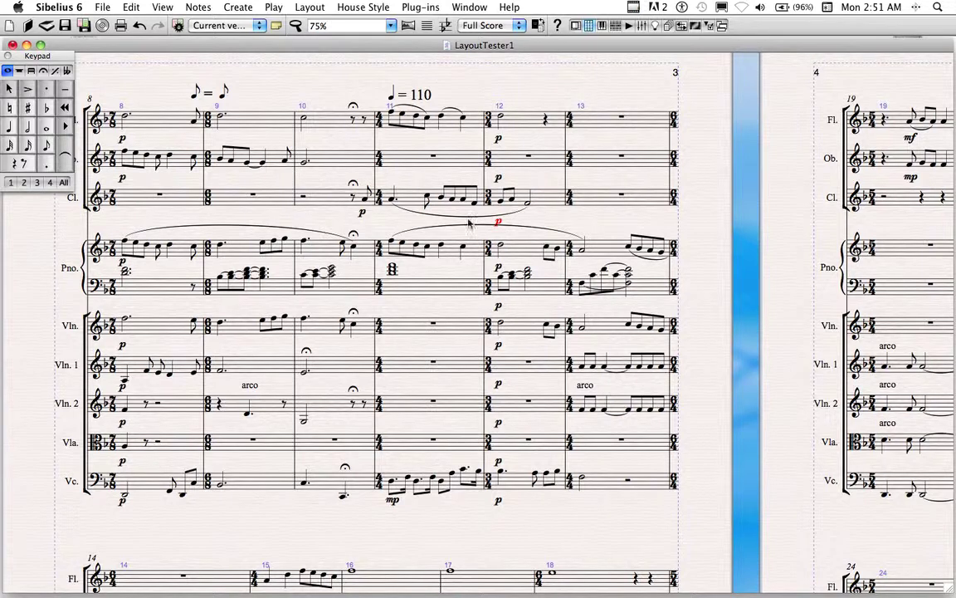
Step: Select the flute's mf dynamic in bar 50 at rehearsal mark D and open the Distribute Selection To All Staves plug-in
{"action": "left_click_drag", "start_coordinate": [708, 190], "coordinate": [281, 250]}
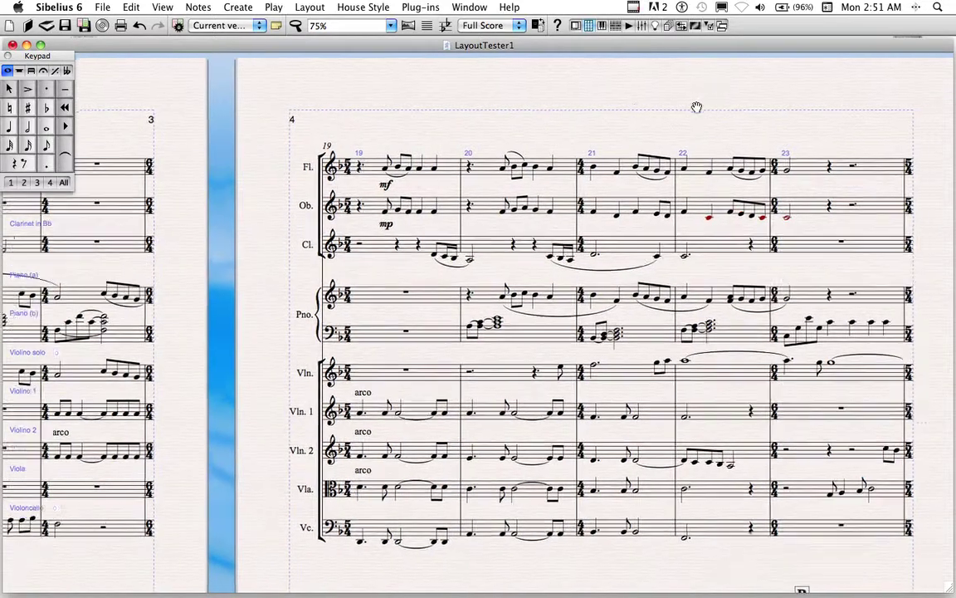
{"action": "left_click_drag", "start_coordinate": [696, 106], "coordinate": [130, 123]}
{"action": "left_click_drag", "start_coordinate": [602, 74], "coordinate": [192, 75]}
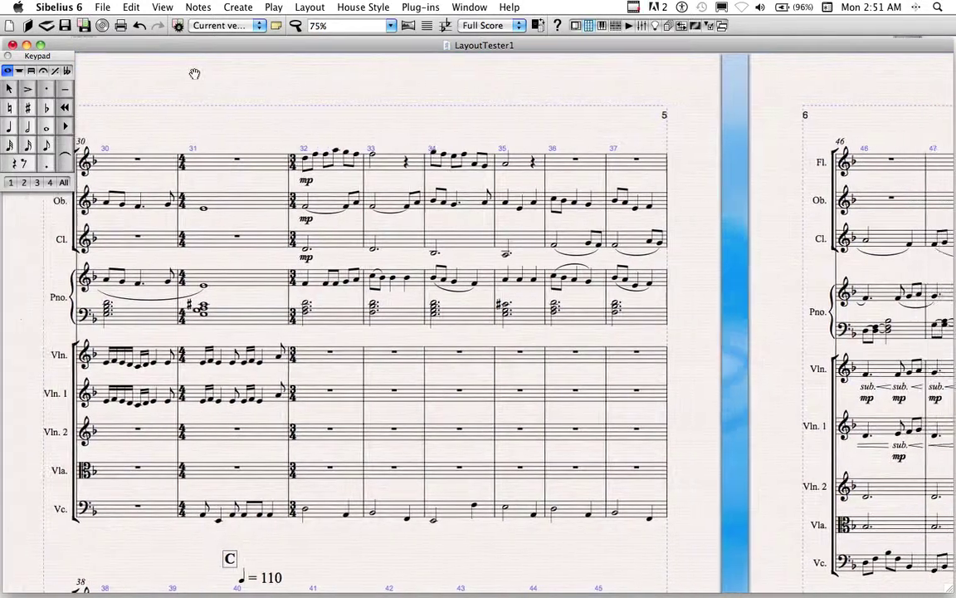
{"action": "left_click_drag", "start_coordinate": [647, 72], "coordinate": [458, 51]}
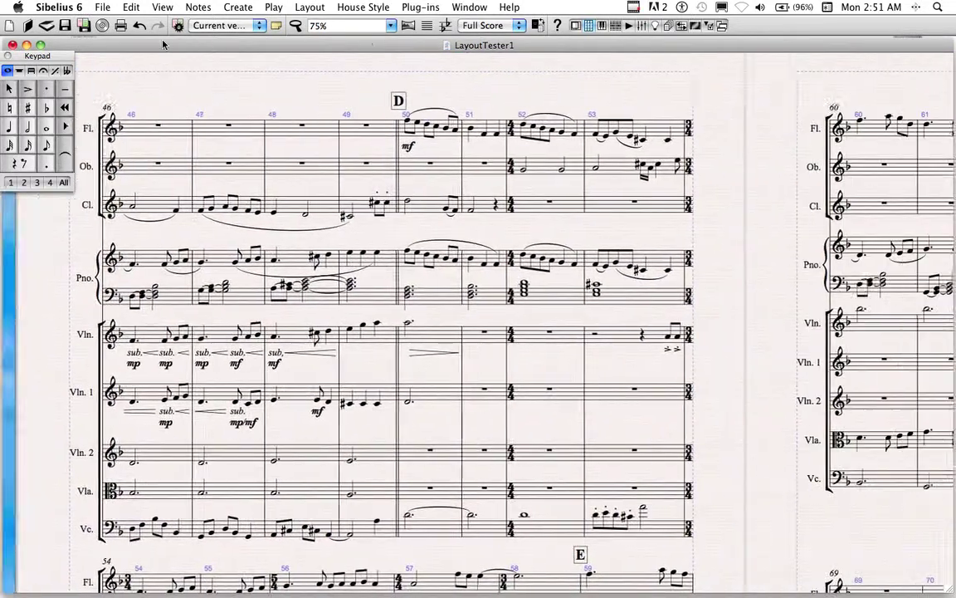
{"action": "left_click", "coordinate": [377, 146]}
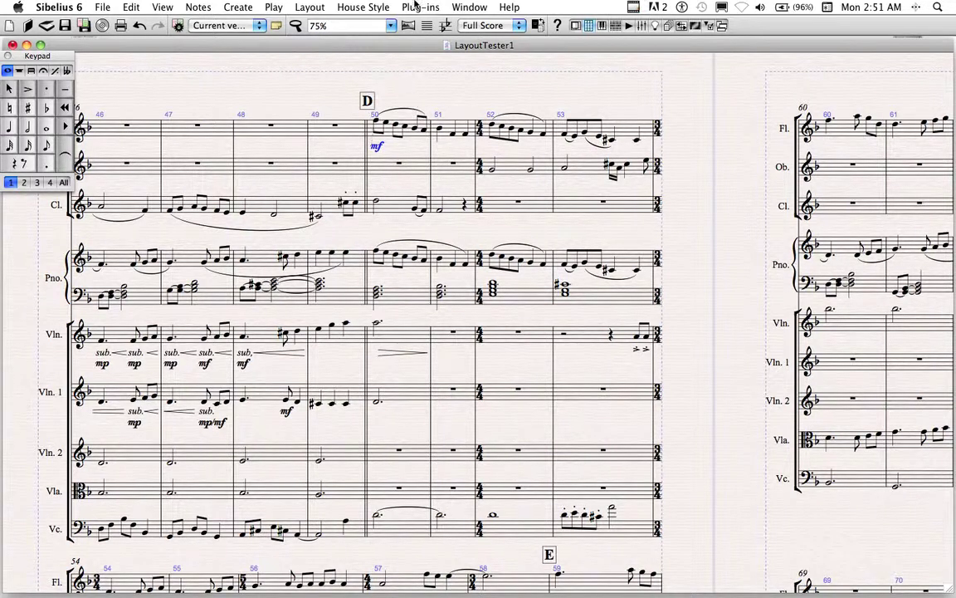
{"action": "left_click", "coordinate": [415, 6]}
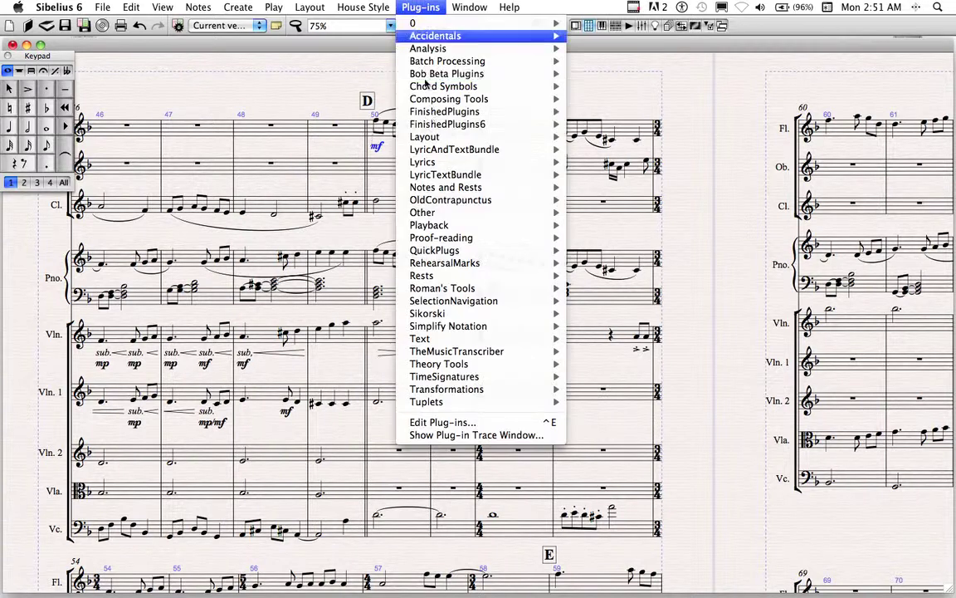
{"action": "mouse_move", "coordinate": [444, 111]}
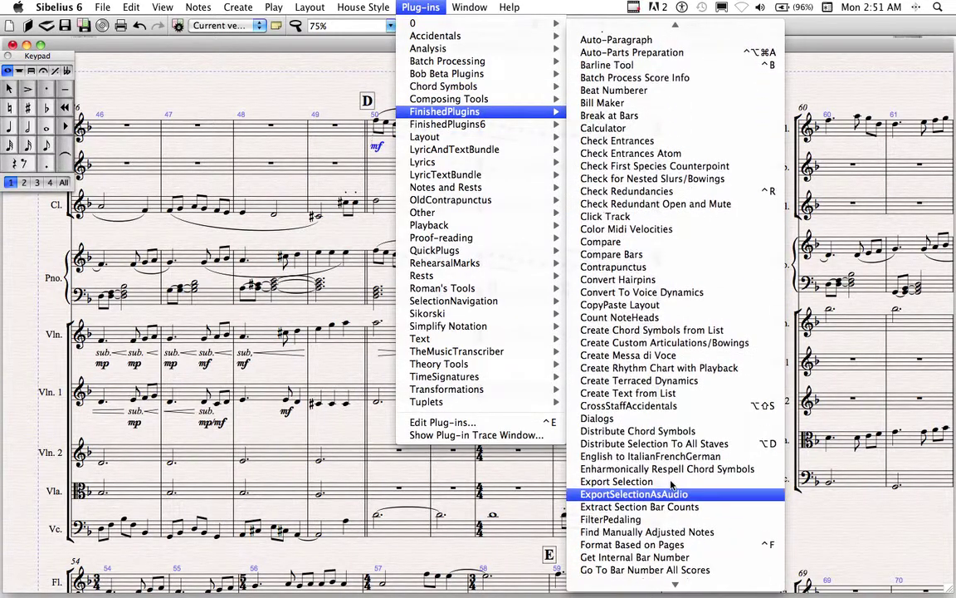
{"action": "left_click", "coordinate": [673, 444]}
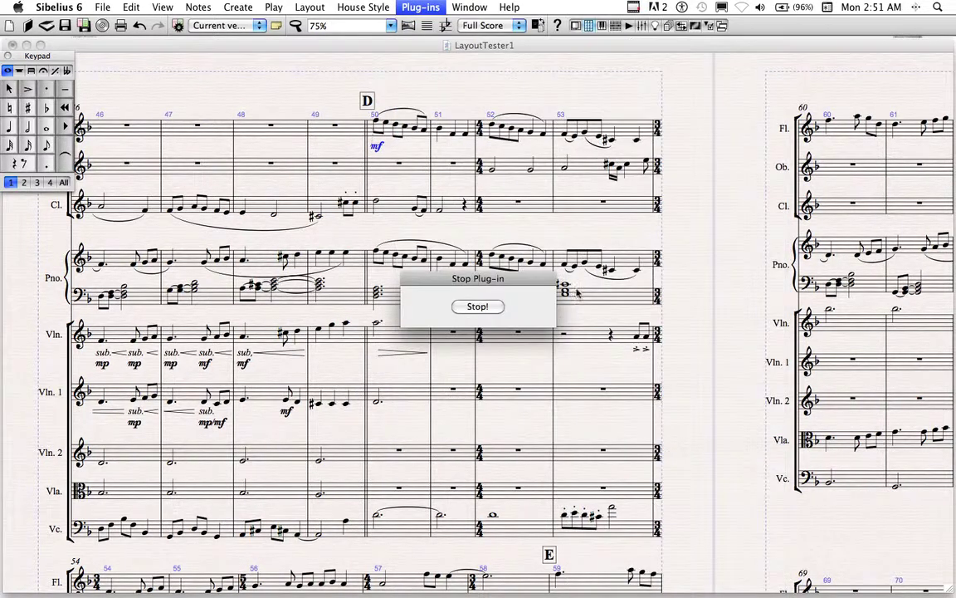
Step: Distribute the mf with bar-rest staves and lower multi-staff staves skipped and non-note items targeted to the first note
{"action": "left_click_drag", "start_coordinate": [420, 229], "coordinate": [591, 183]}
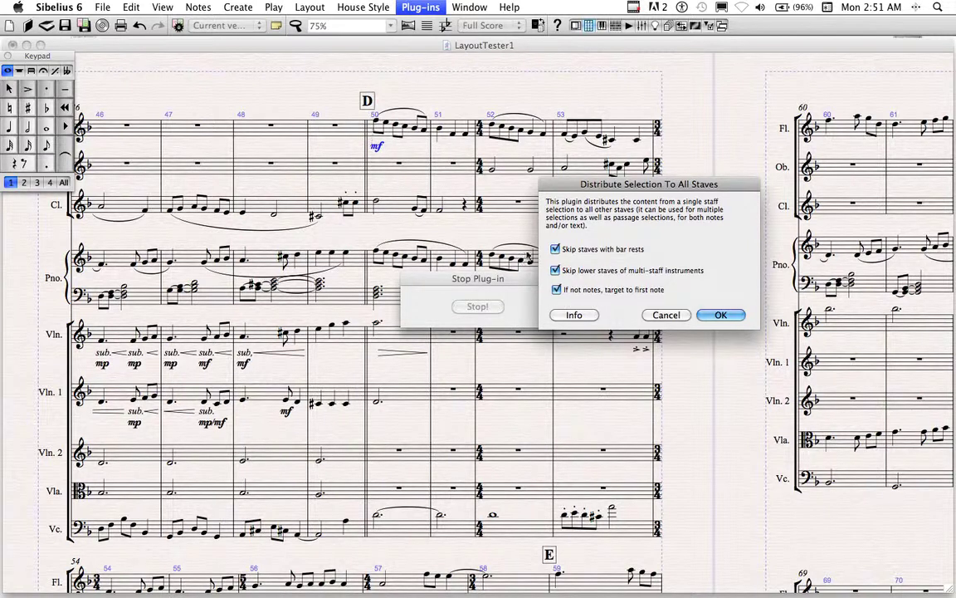
{"action": "scroll", "coordinate": [433, 194], "scroll_direction": "left", "scroll_amount": 2}
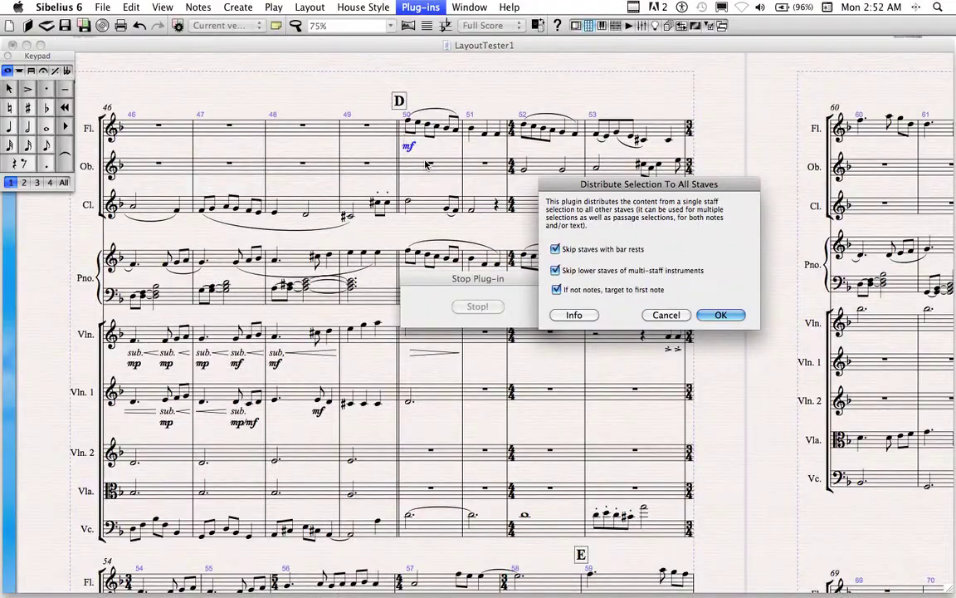
{"action": "scroll", "coordinate": [425, 164], "scroll_direction": "down", "scroll_amount": 3}
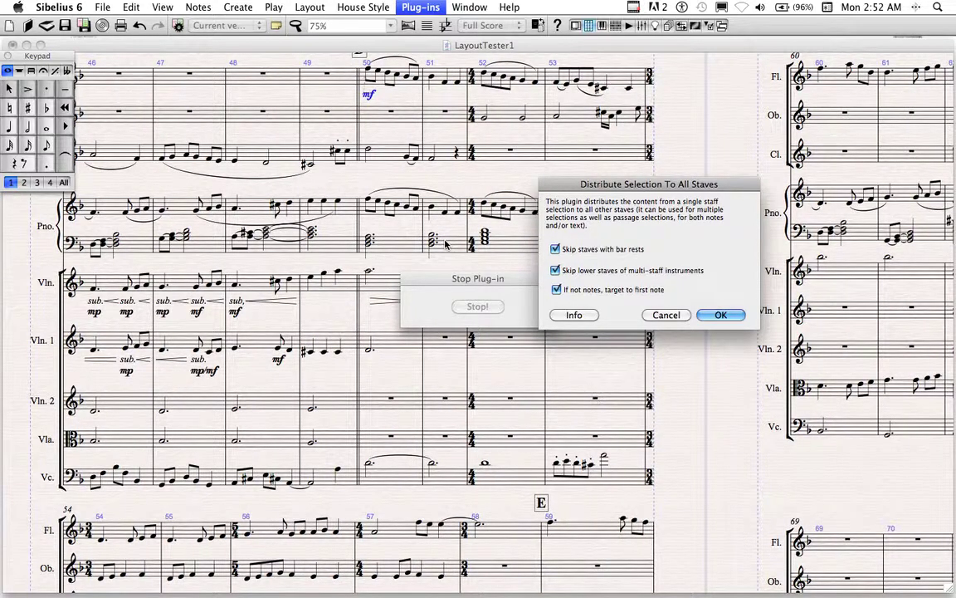
{"action": "left_click", "coordinate": [729, 316]}
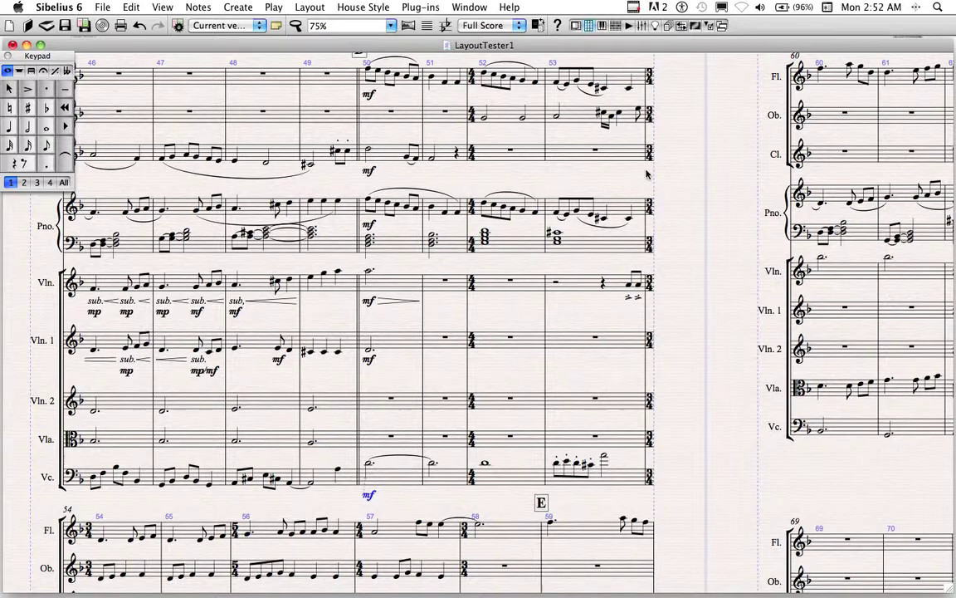
Step: Add an f dynamic to the flute's first note in bar 23
{"action": "scroll", "coordinate": [615, 166], "scroll_direction": "left", "scroll_amount": 3}
{"action": "scroll", "coordinate": [640, 171], "scroll_direction": "left", "scroll_amount": 15}
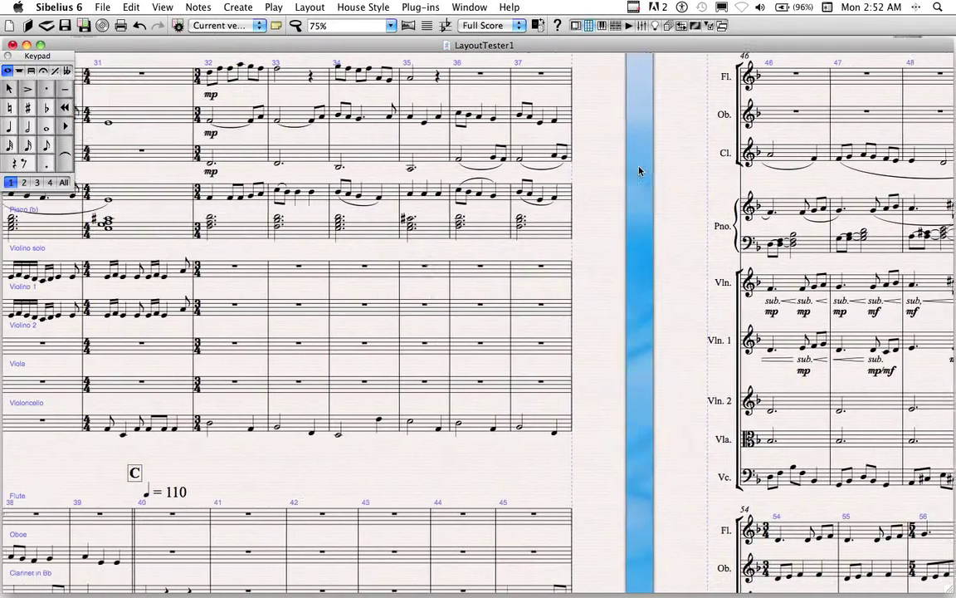
{"action": "scroll", "coordinate": [641, 171], "scroll_direction": "left", "scroll_amount": 20}
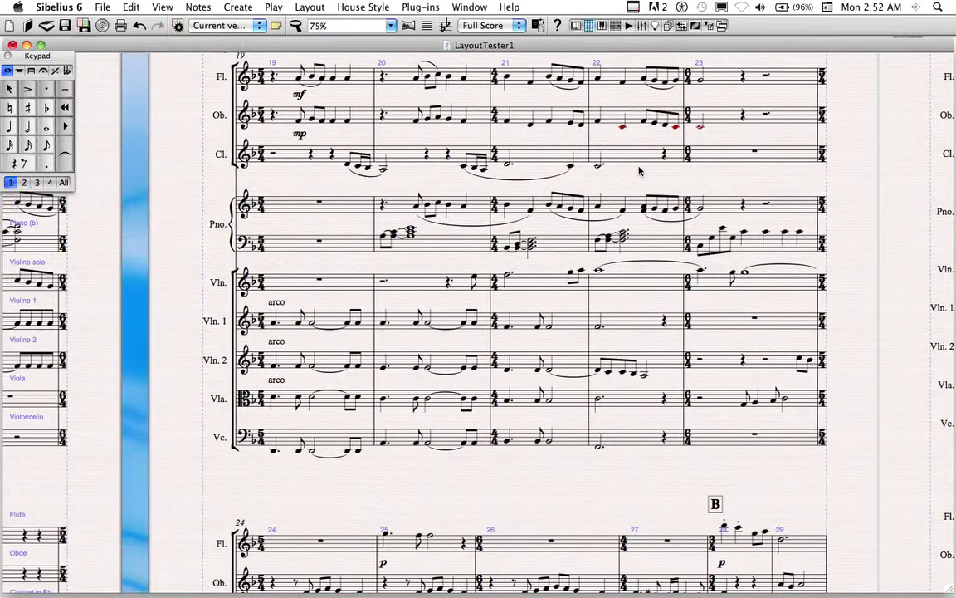
{"action": "scroll", "coordinate": [640, 171], "scroll_direction": "left", "scroll_amount": 4}
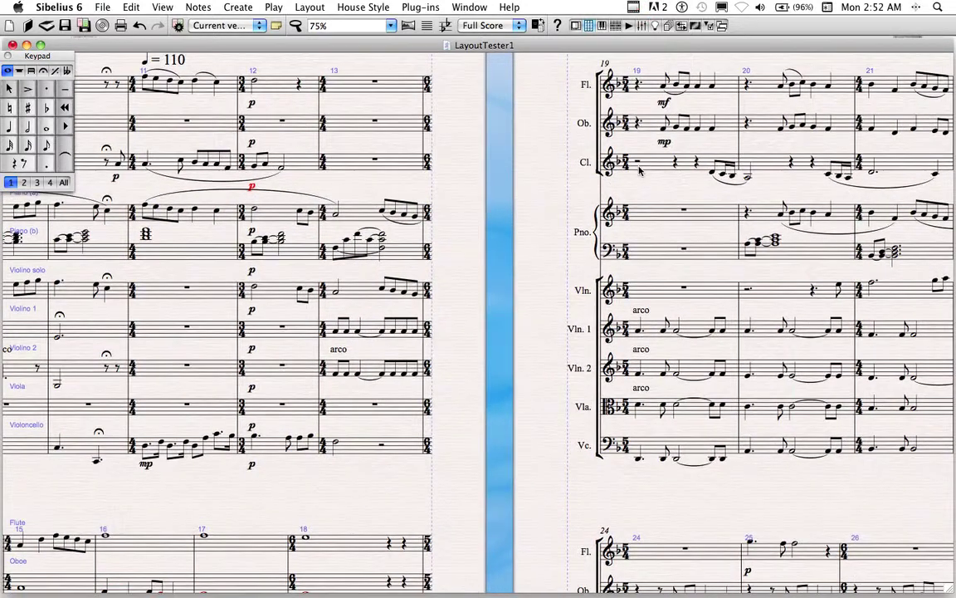
{"action": "left_click_drag", "start_coordinate": [769, 486], "coordinate": [191, 480]}
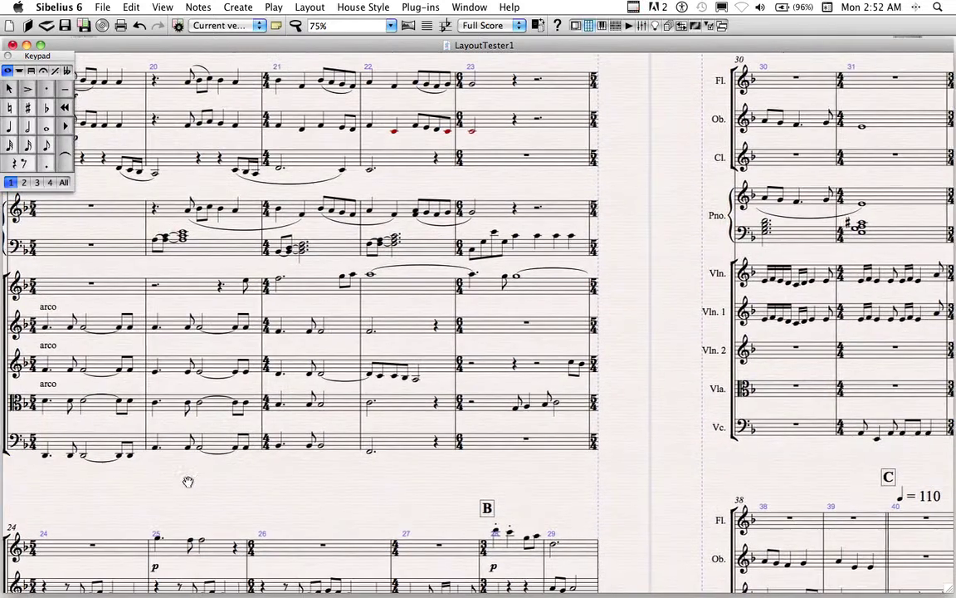
{"action": "left_click_drag", "start_coordinate": [673, 232], "coordinate": [655, 239]}
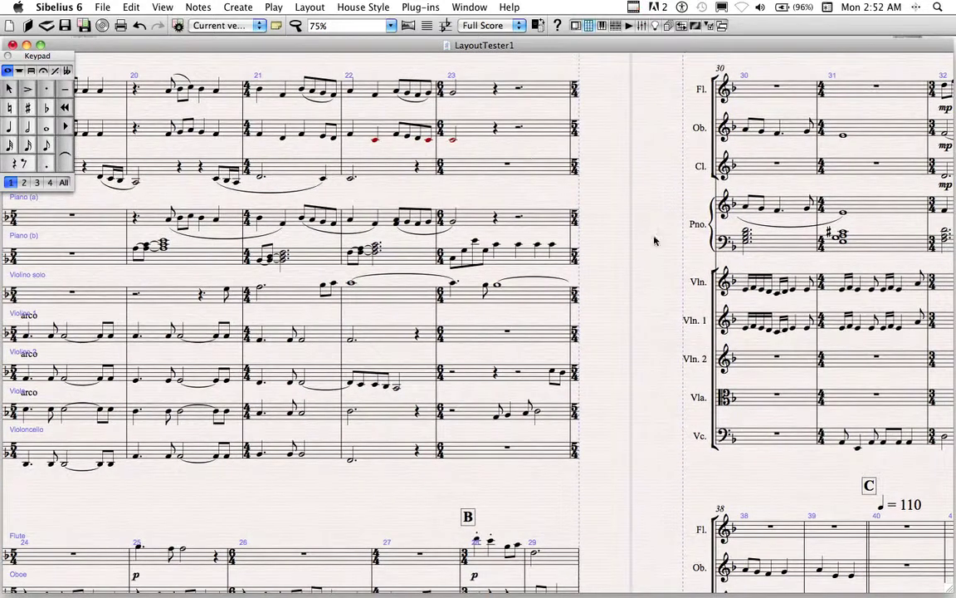
{"action": "left_click", "coordinate": [454, 96]}
{"action": "left_click_drag", "start_coordinate": [454, 116], "coordinate": [554, 117]}
{"action": "key", "text": "ctrl+e"}
{"action": "key", "text": "ctrl+f"}
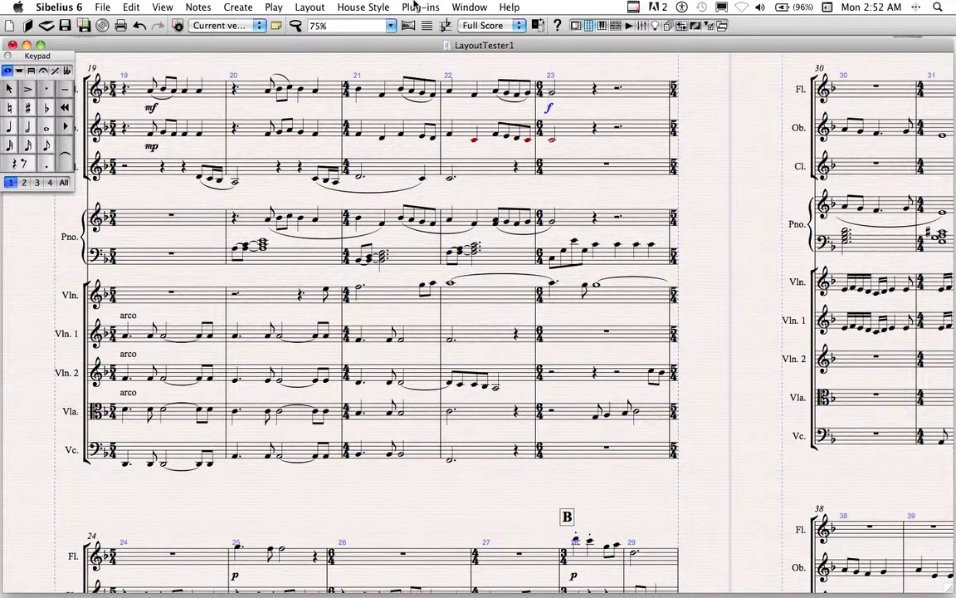
Step: Distribute the flute's f to all staves in bar 23, skipping bar-rest and lower multi-staff staves and targeting non-note items to the first note
{"action": "left_click", "coordinate": [536, 81]}
{"action": "key", "text": "ctrl+shift+l"}
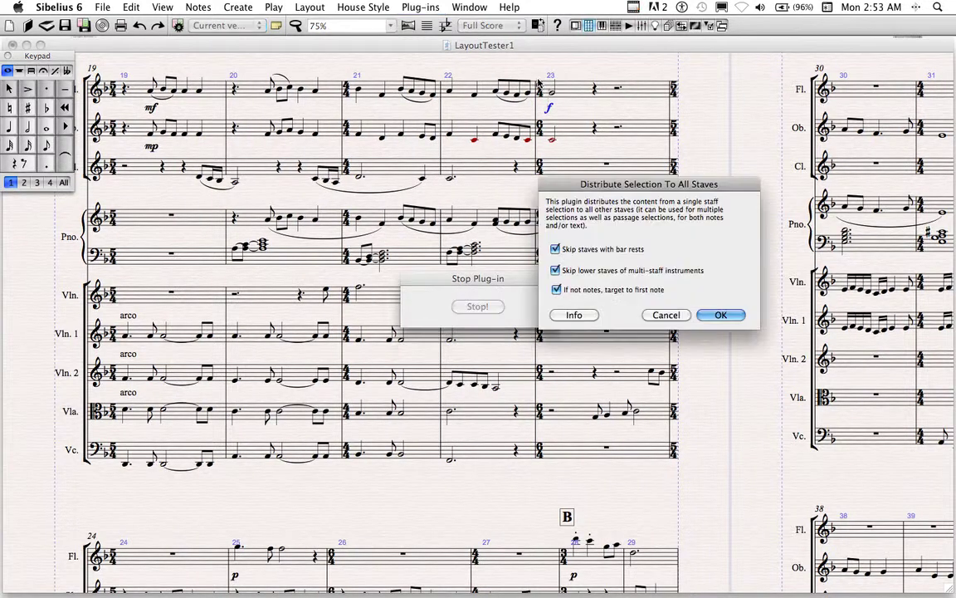
{"action": "left_click_drag", "start_coordinate": [675, 181], "coordinate": [380, 93]}
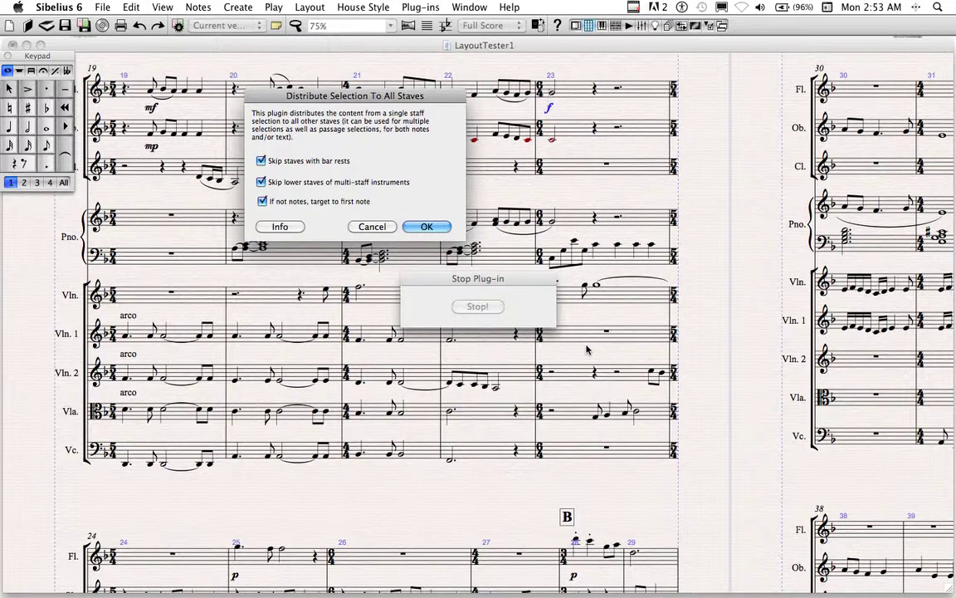
{"action": "left_click", "coordinate": [436, 230]}
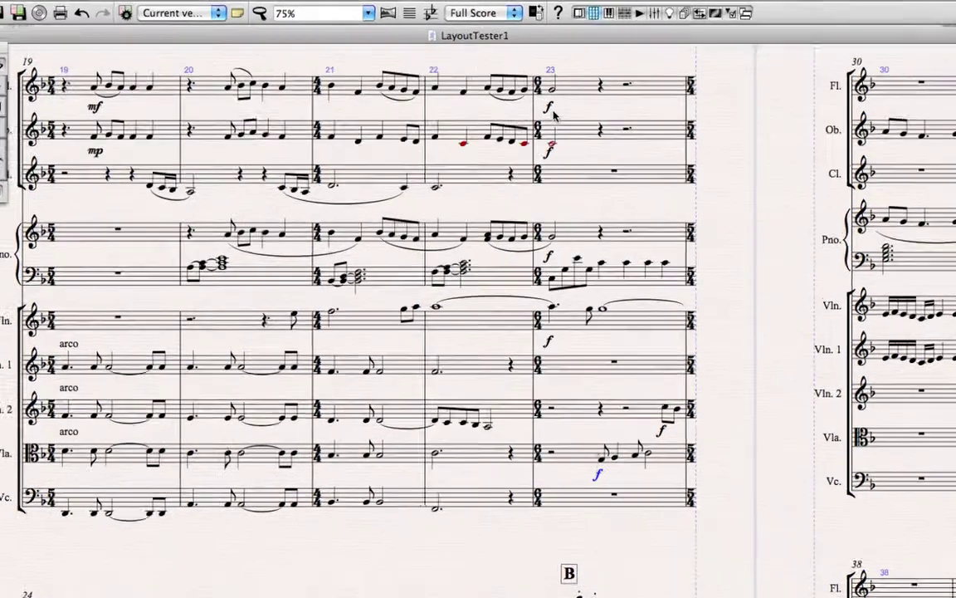
Step: Examine where the f dynamic sits in bar 23 on the woodwind, piano and string staves, including staves with bar rests or late entries
{"action": "key", "text": "super+equal"}
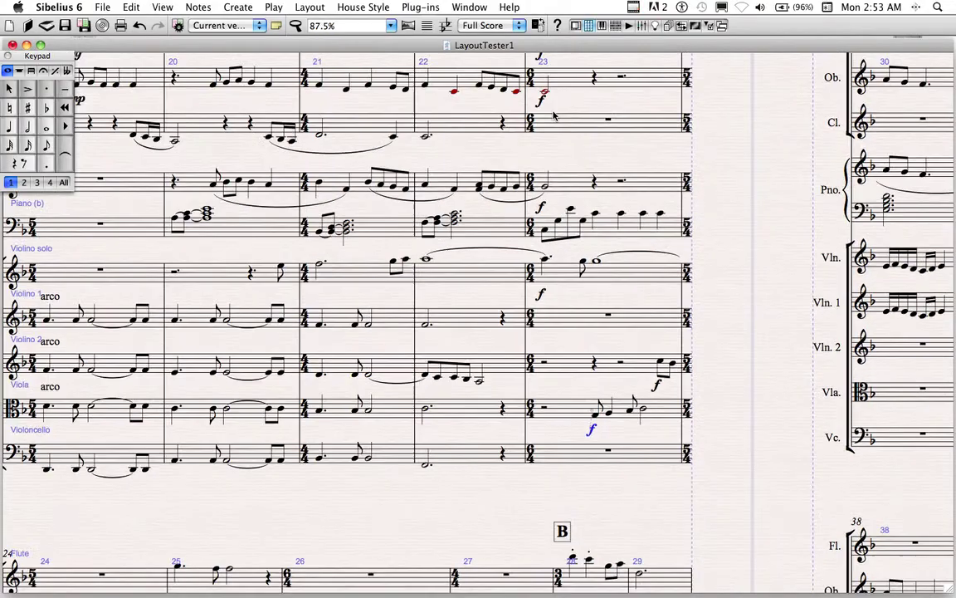
{"action": "scroll", "coordinate": [555, 116], "scroll_direction": "up", "scroll_amount": 3}
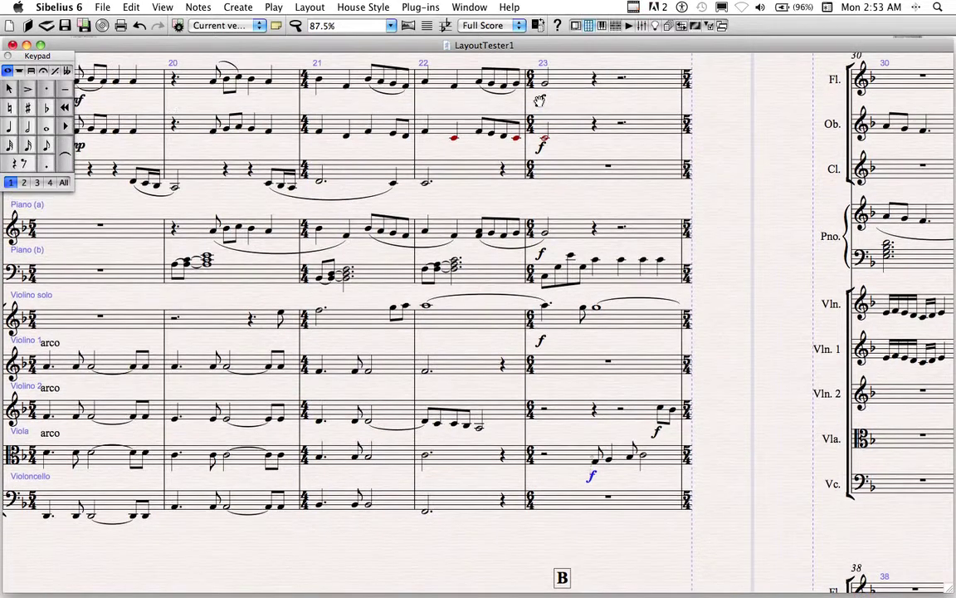
{"action": "left_click", "coordinate": [542, 147]}
{"action": "left_click", "coordinate": [577, 171]}
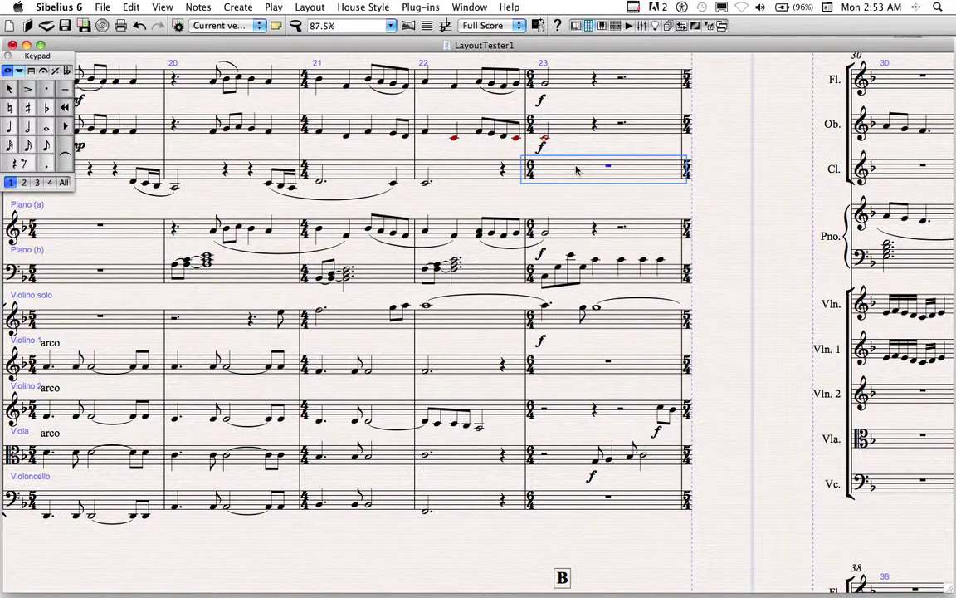
{"action": "left_click", "coordinate": [533, 230]}
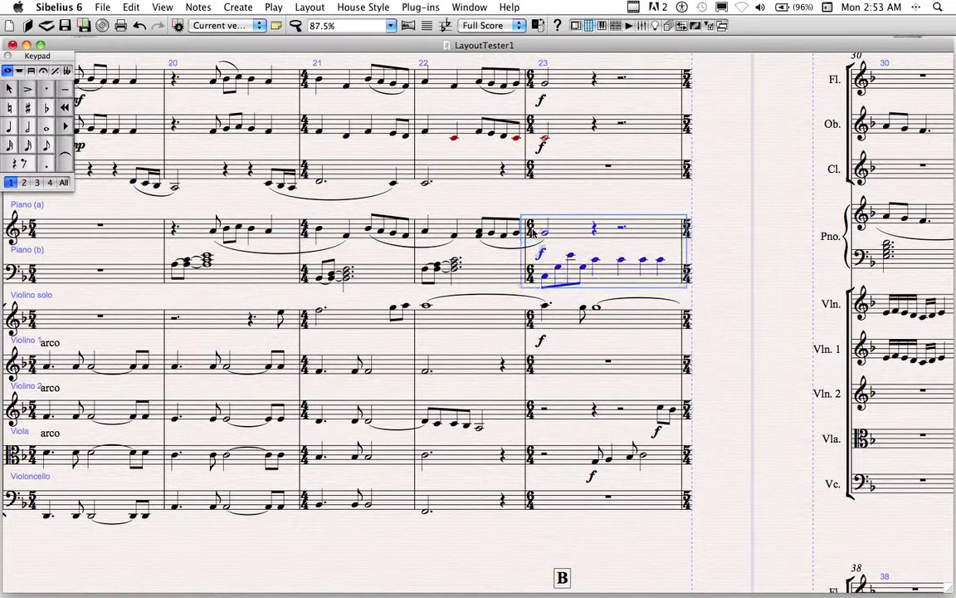
{"action": "left_click", "coordinate": [542, 253]}
{"action": "left_click", "coordinate": [575, 327]}
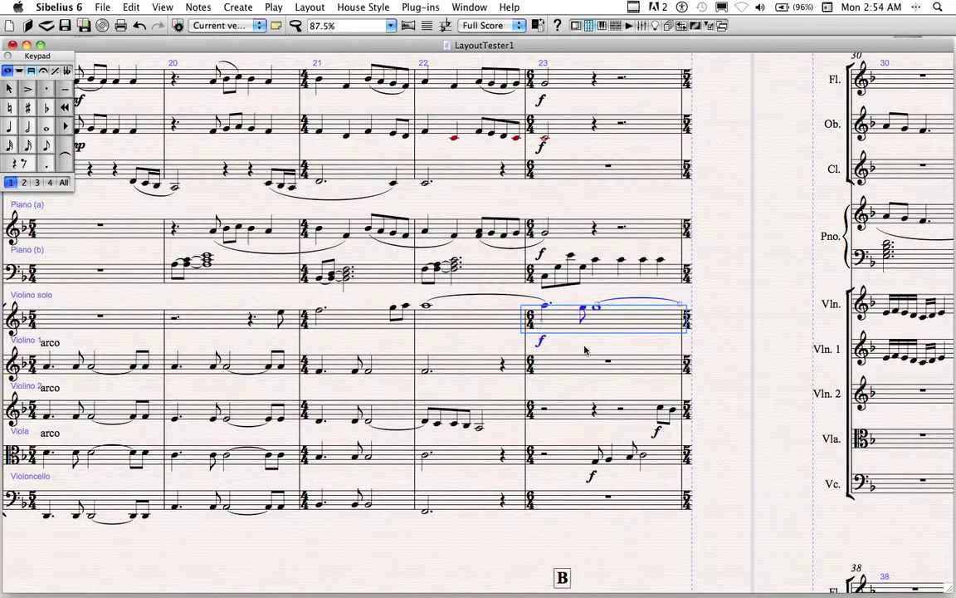
{"action": "left_click_drag", "start_coordinate": [749, 400], "coordinate": [795, 372]}
{"action": "left_click", "coordinate": [631, 384]}
{"action": "left_click", "coordinate": [624, 429], "text": "shift"}
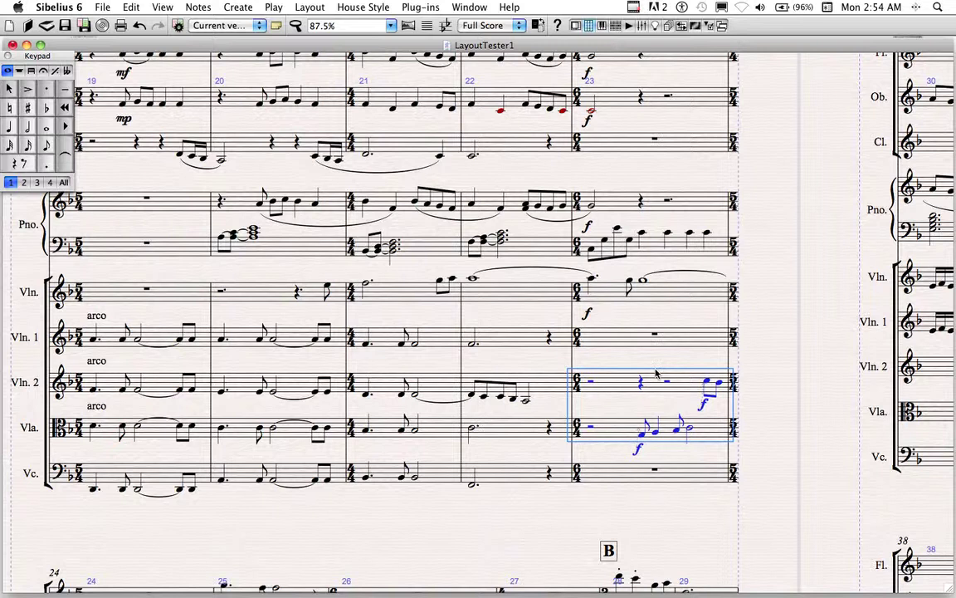
{"action": "scroll", "coordinate": [661, 386], "scroll_direction": "up", "scroll_amount": 1}
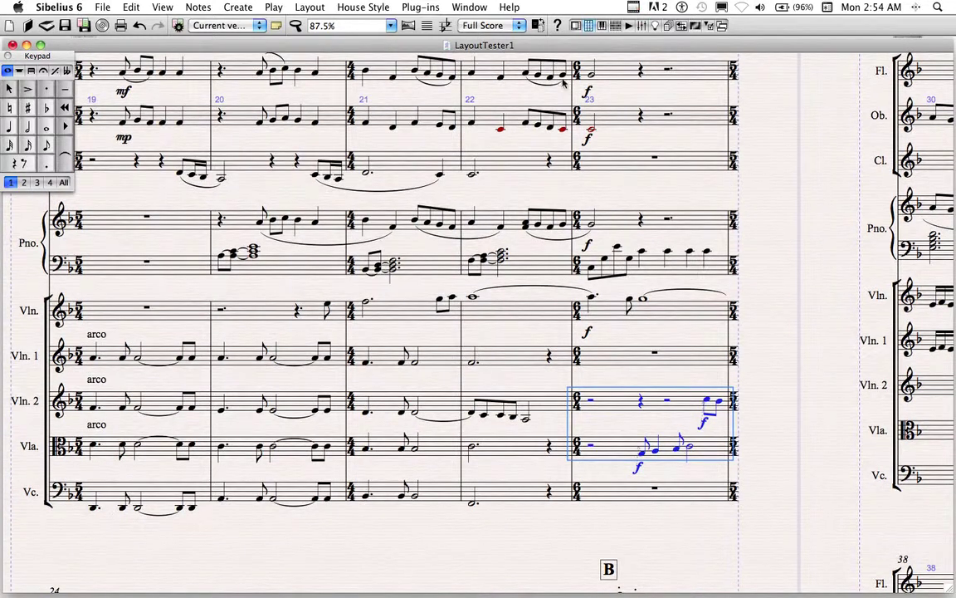
{"action": "left_click", "coordinate": [594, 120]}
{"action": "left_click", "coordinate": [578, 76], "text": "shift"}
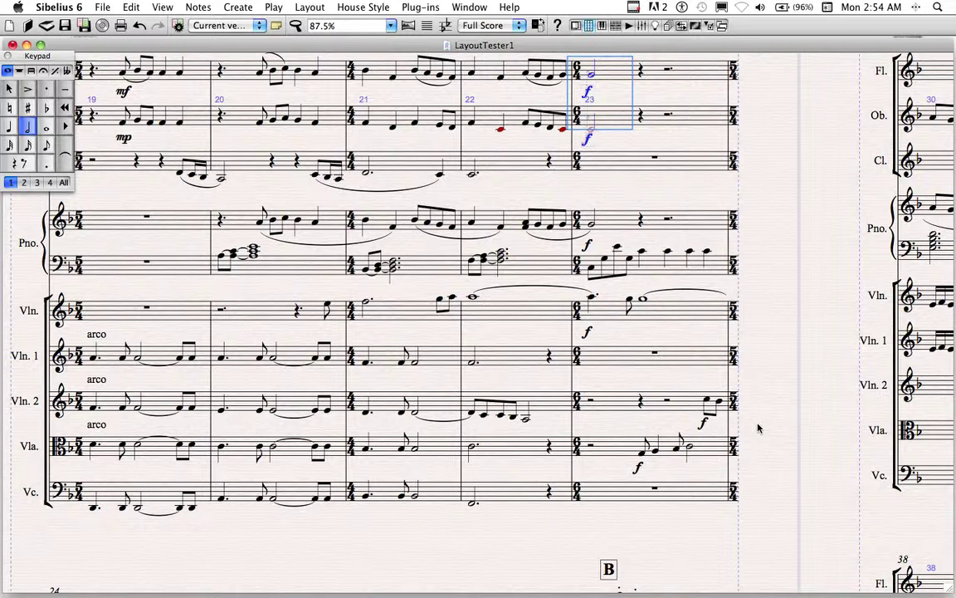
{"action": "key", "text": "super+minus"}
{"action": "key", "text": "super+minus"}
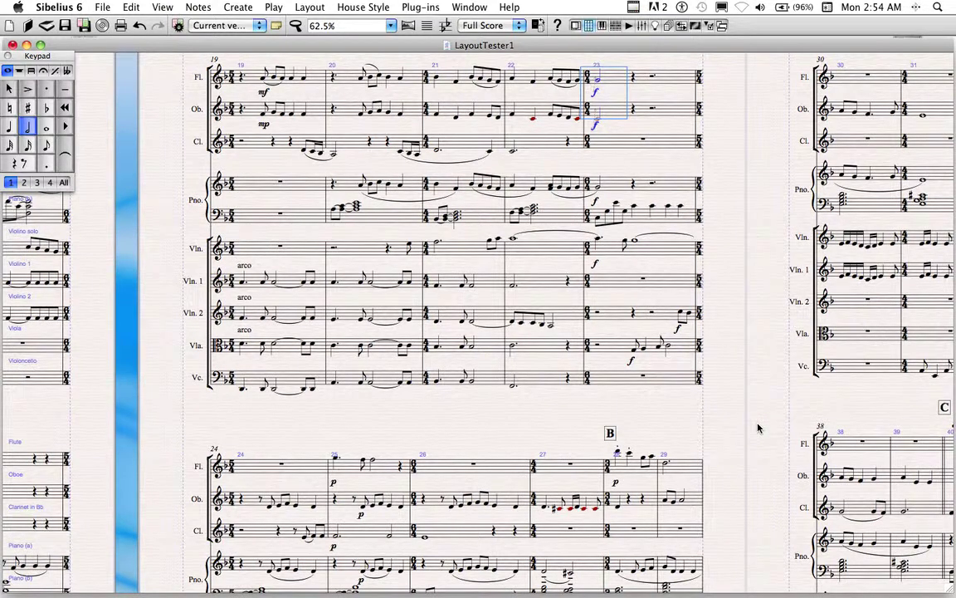
{"action": "key", "text": "super+Home"}
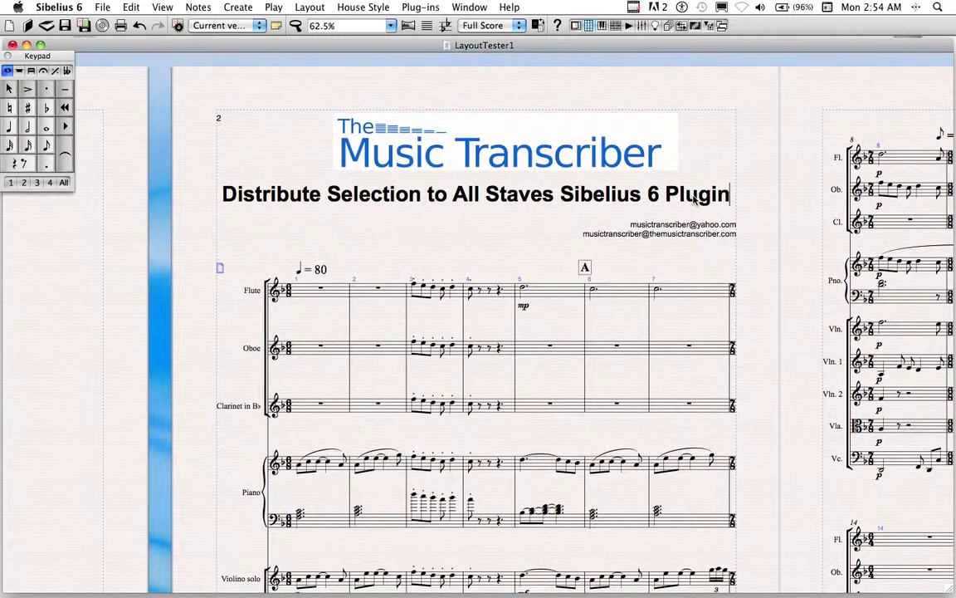
{"action": "key", "text": "Return"}
{"action": "type", "text": "http://www.te"}
{"action": "key", "text": "BackSpace"}
{"action": "type", "text": "hemusictranscriber.com/"}
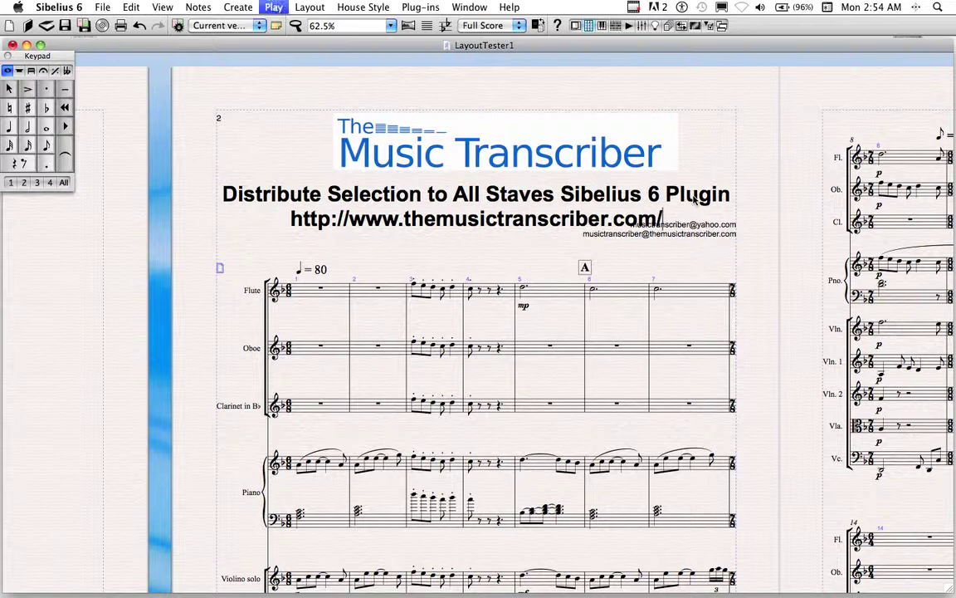
{"action": "type", "text": "plugin-store"}
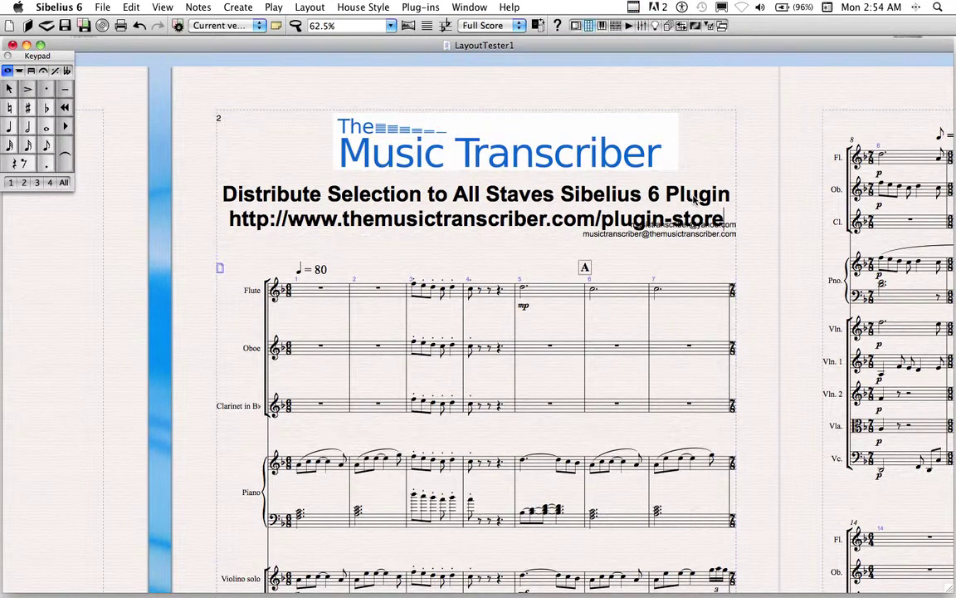
{"action": "key", "text": "Escape"}
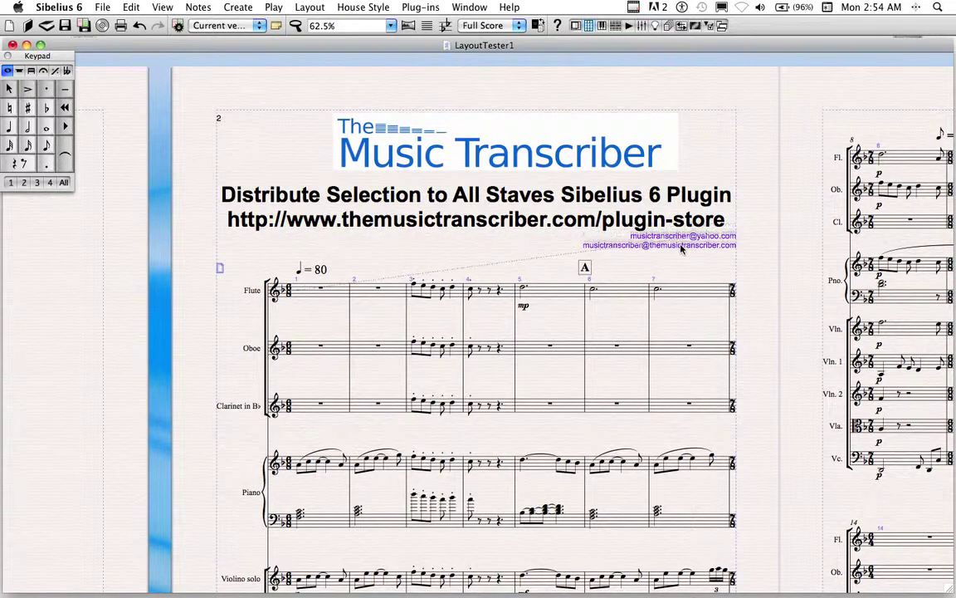
{"action": "left_click", "coordinate": [730, 249]}
{"action": "key", "text": "Escape"}
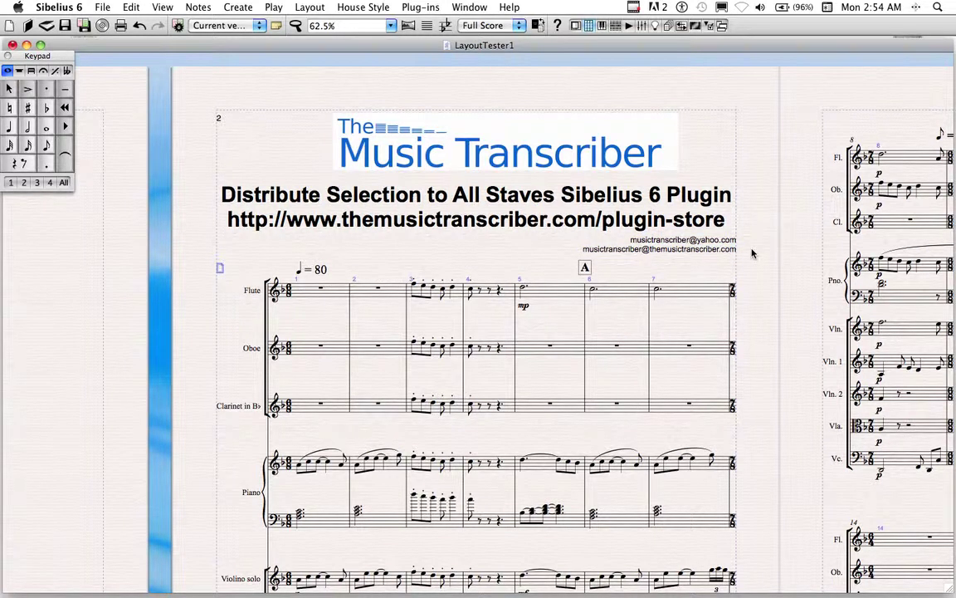